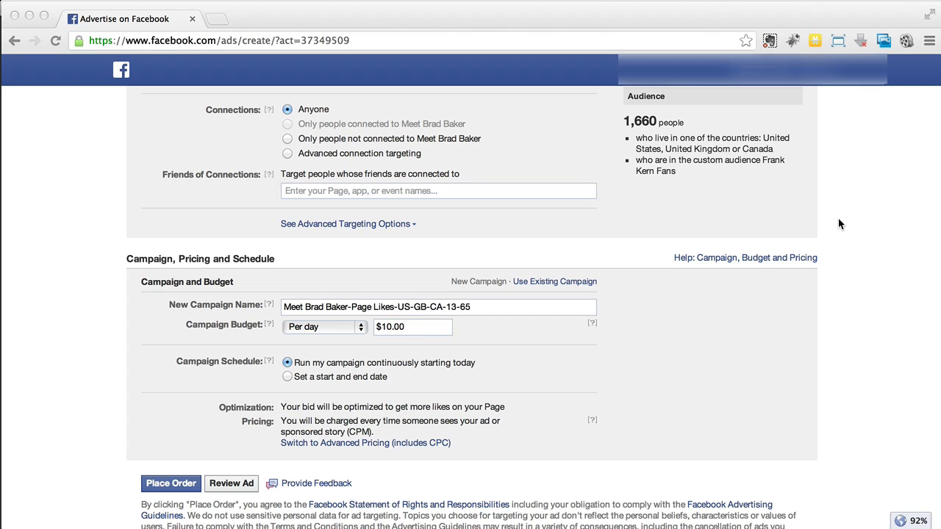
In the new campaign name, replace "Page Likes" with "New Tab 2" and append "-CA_Frank Kern Fans" at the end
{"action": "scroll", "coordinate": [840, 225], "scroll_direction": "up", "scroll_amount": 5}
{"action": "scroll", "coordinate": [841, 224], "scroll_direction": "down", "scroll_amount": 1}
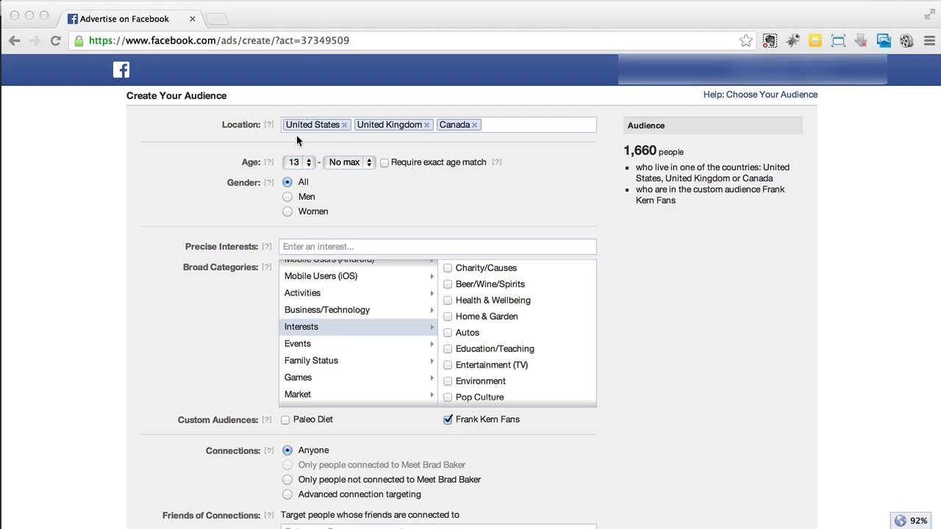
{"action": "scroll", "coordinate": [166, 336], "scroll_direction": "down", "scroll_amount": 5}
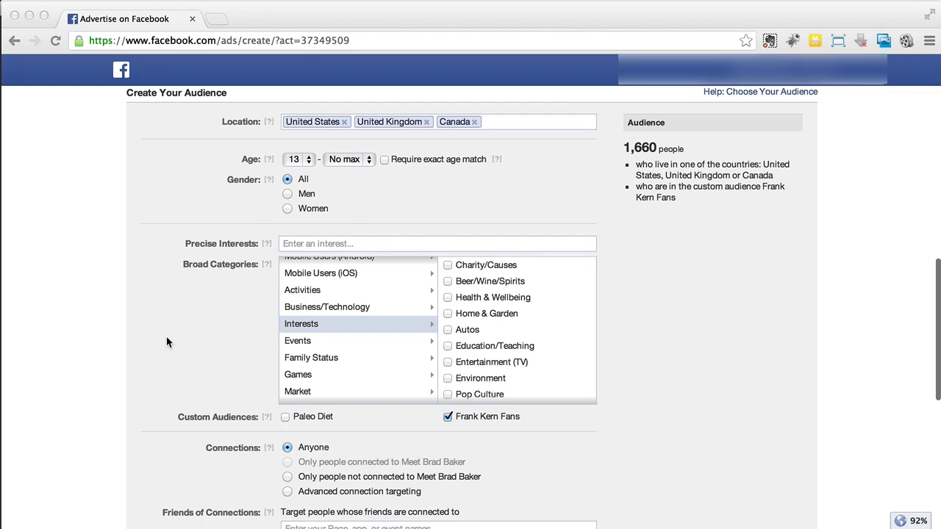
{"action": "scroll", "coordinate": [166, 337], "scroll_direction": "down", "scroll_amount": 2}
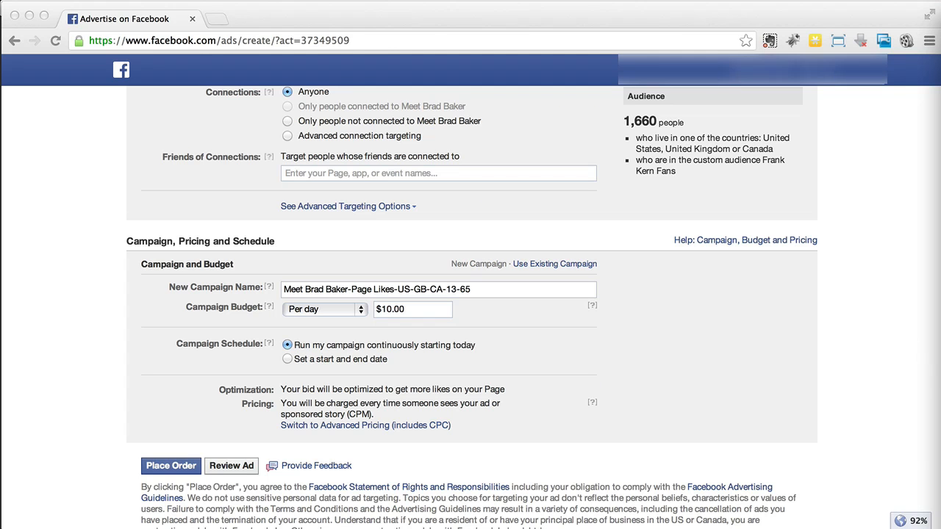
{"action": "left_click", "coordinate": [886, 452]}
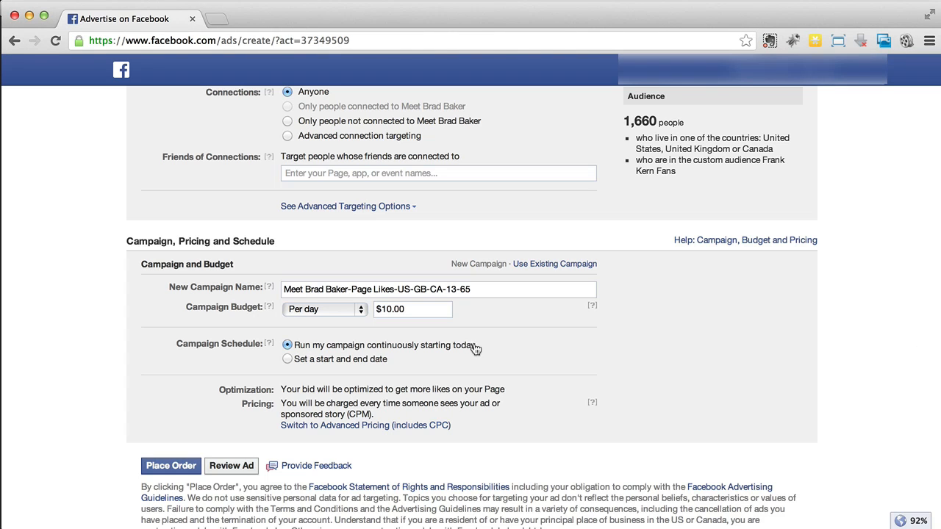
{"action": "left_click", "coordinate": [351, 289]}
{"action": "left_click", "coordinate": [528, 292]}
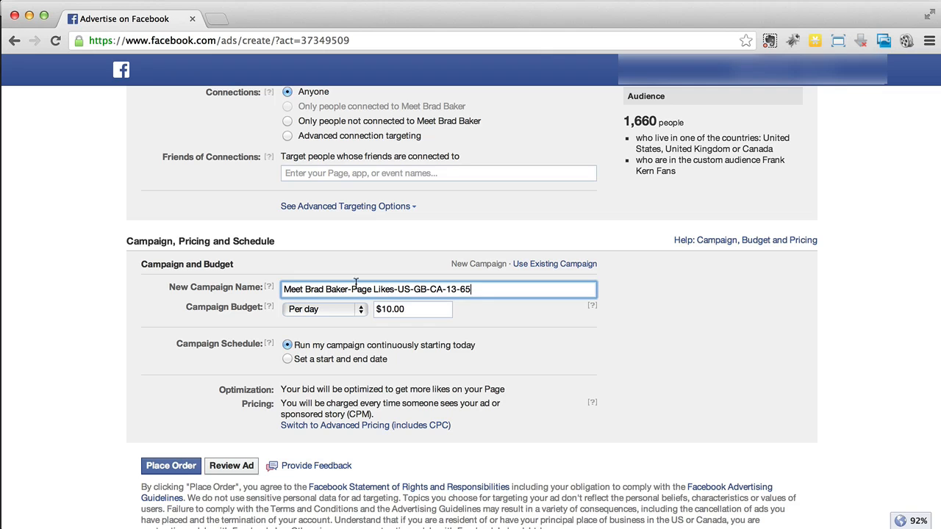
{"action": "left_click_drag", "start_coordinate": [351, 289], "coordinate": [394, 288]}
{"action": "type", "text": "New Tab 2"}
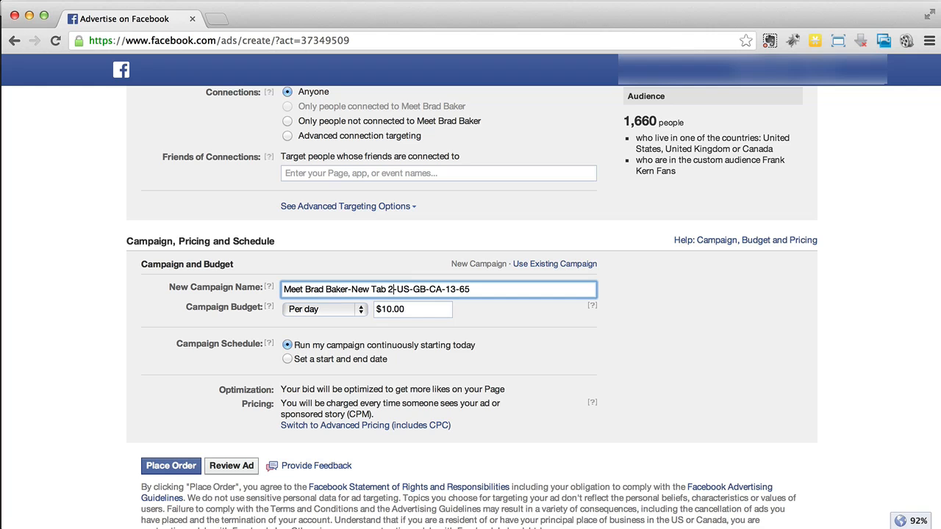
{"action": "left_click", "coordinate": [484, 288]}
{"action": "type", "text": "-CA_Frank Kern Fans"}
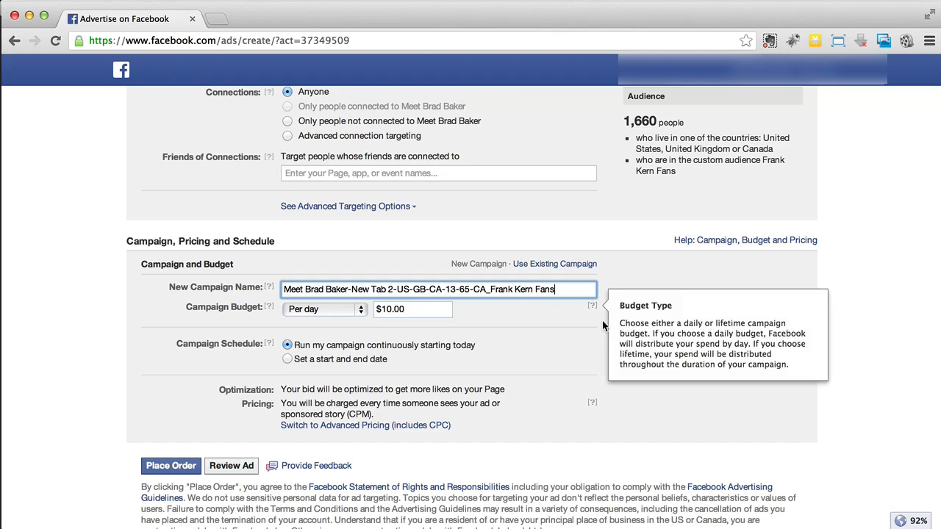
Move "-CA_Frank Kern Fans" within the campaign name so that it directly follows "New Tab 2"
{"action": "scroll", "coordinate": [624, 349], "scroll_direction": "up", "scroll_amount": 3}
{"action": "scroll", "coordinate": [624, 344], "scroll_direction": "up", "scroll_amount": 3}
{"action": "scroll", "coordinate": [624, 344], "scroll_direction": "down", "scroll_amount": 3}
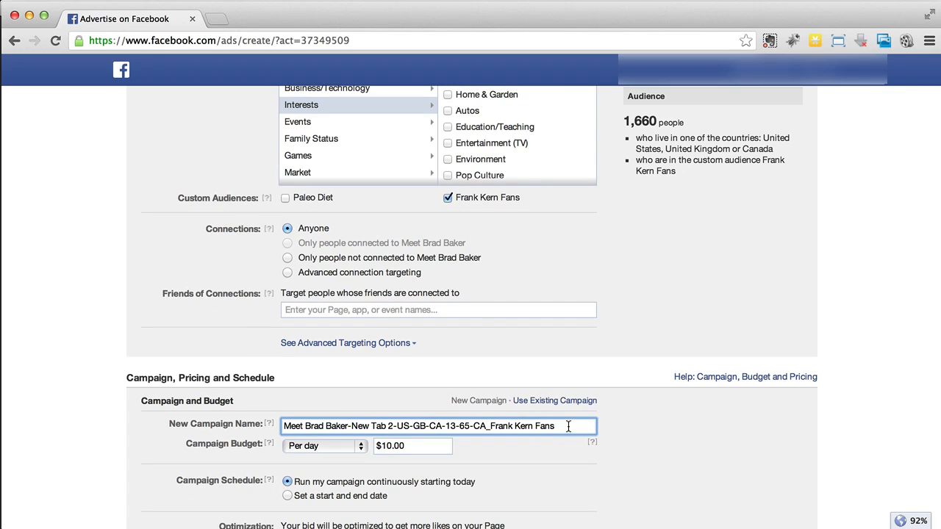
{"action": "left_click_drag", "start_coordinate": [558, 426], "coordinate": [471, 424]}
{"action": "key", "text": "super+c"}
{"action": "right_click", "coordinate": [479, 424]}
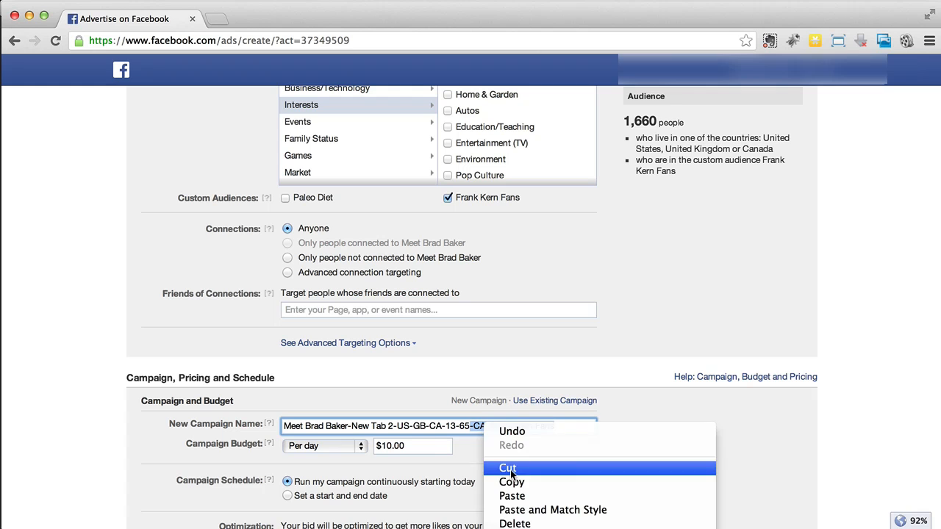
{"action": "left_click", "coordinate": [507, 468]}
{"action": "left_click", "coordinate": [394, 426]}
{"action": "key", "text": "super+v"}
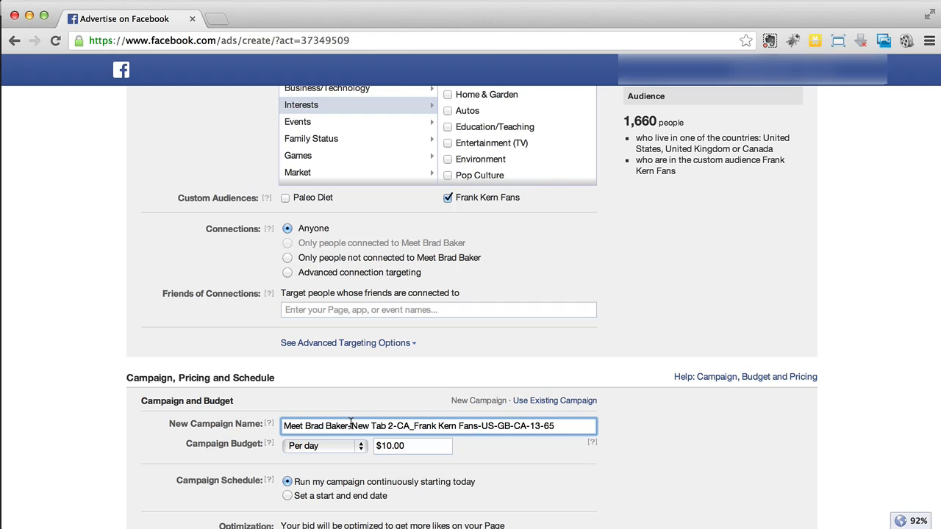
{"action": "left_click_drag", "start_coordinate": [350, 426], "coordinate": [269, 424]}
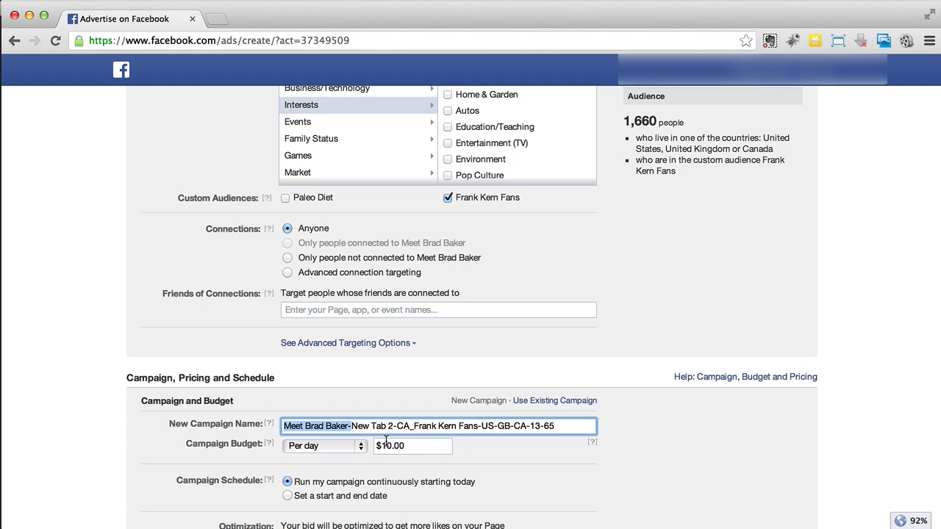
{"action": "left_click", "coordinate": [351, 426]}
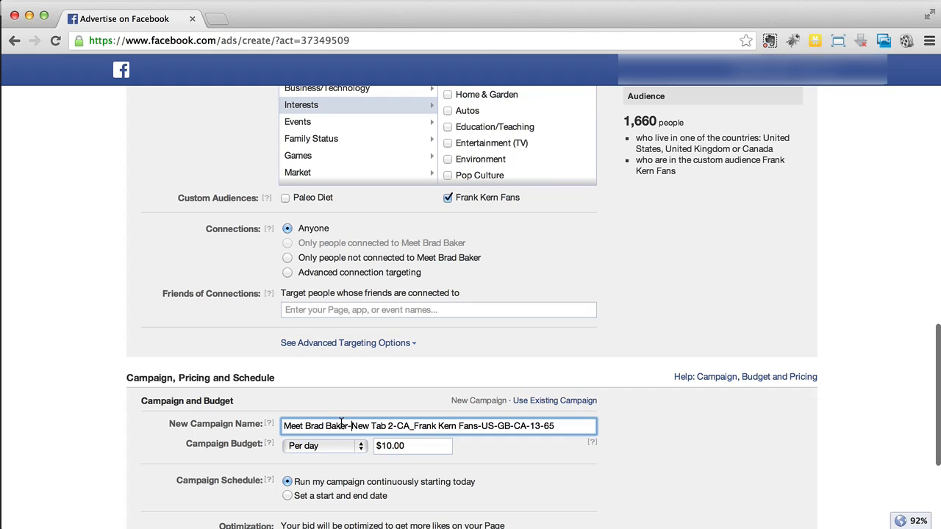
{"action": "scroll", "coordinate": [341, 426], "scroll_direction": "down", "scroll_amount": 1}
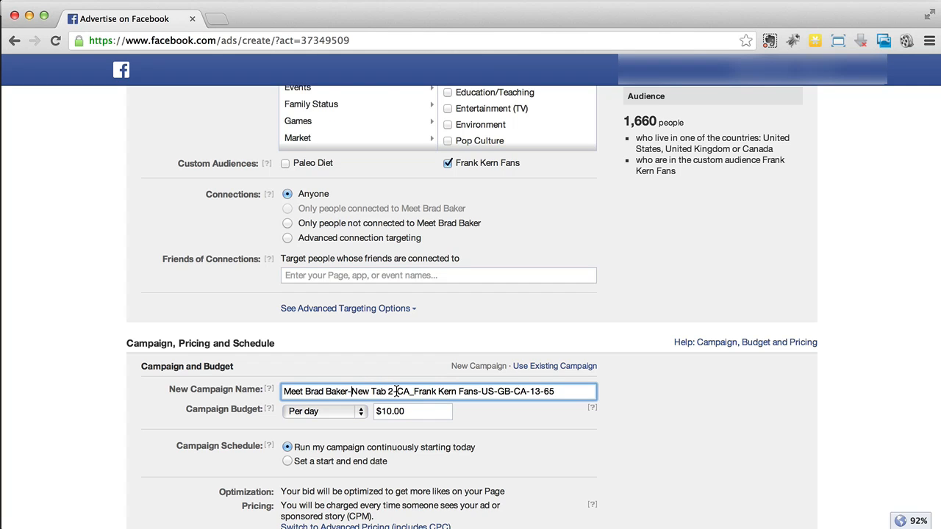
{"action": "left_click_drag", "start_coordinate": [397, 391], "coordinate": [557, 391]}
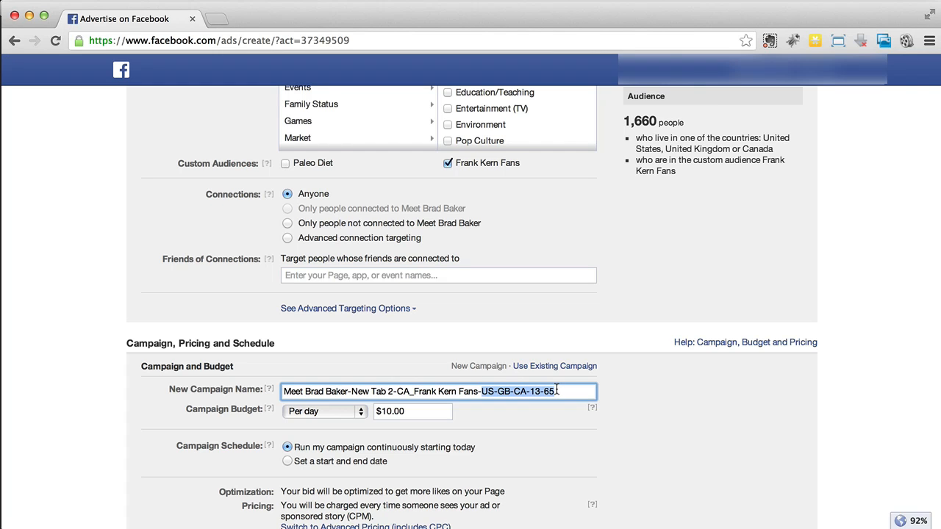
{"action": "left_click", "coordinate": [556, 391]}
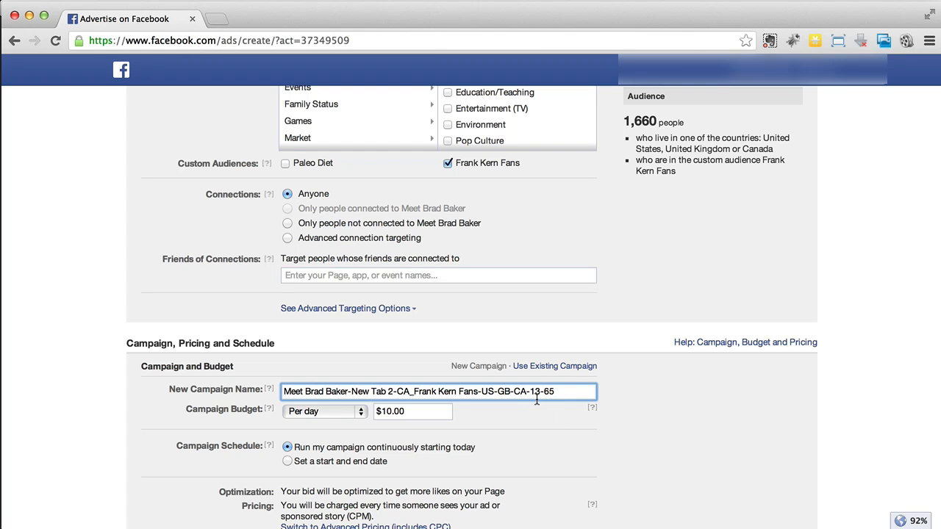
Insert "_Mike Filsaime Fans" right after "Frank Kern Fans" in the campaign name
{"action": "left_click", "coordinate": [479, 393]}
{"action": "type", "text": "_"}
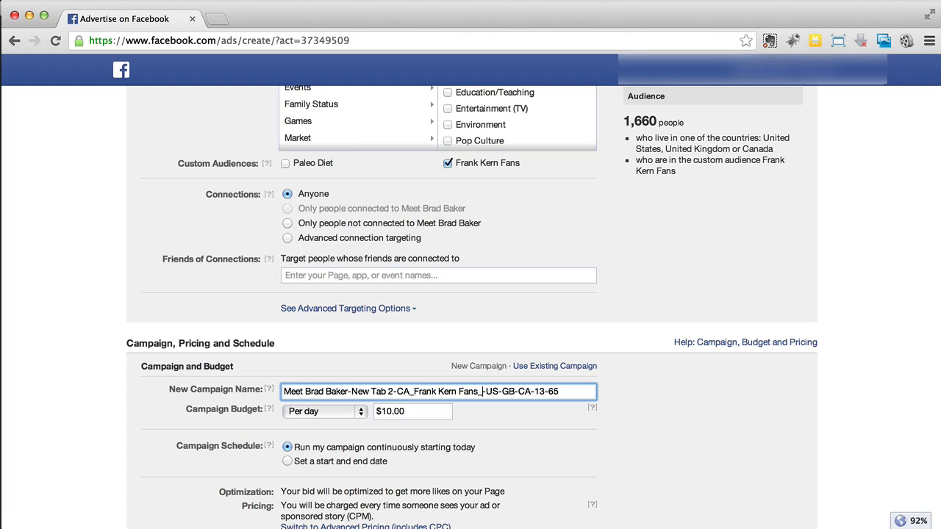
{"action": "type", "text": "Mike Filsa"}
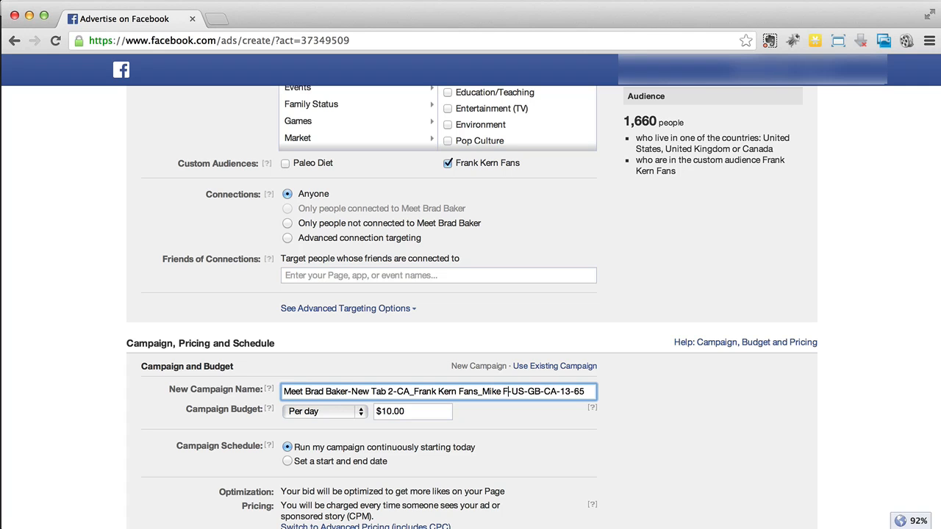
{"action": "type", "text": "im"}
{"action": "type", "text": "ans"}
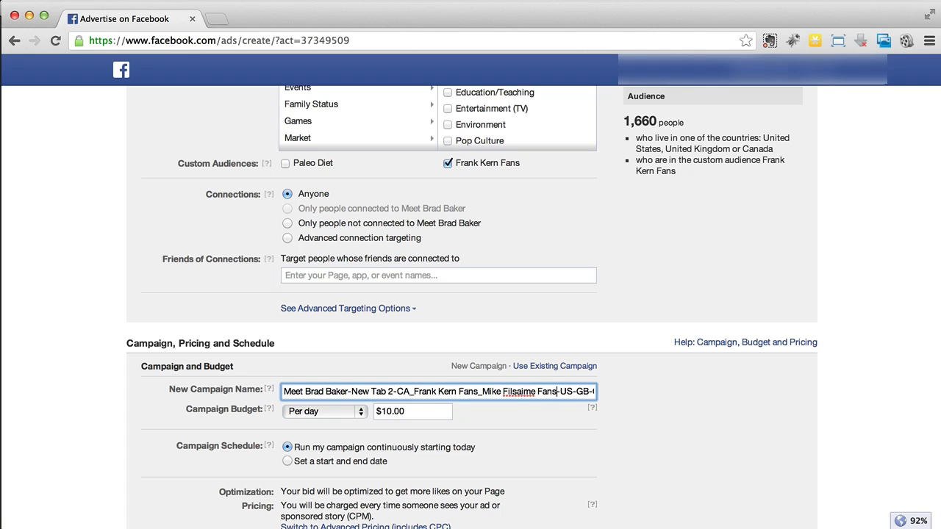
Remove the inserted "_Mike Filsaime Fans" from the campaign name
{"action": "key", "text": "BackSpace"}
{"action": "key", "text": "BackSpace"}
{"action": "key", "text": "BackSpace"}
{"action": "key", "text": "BackSpace"}
{"action": "key", "text": "BackSpace"}
{"action": "key", "text": "BackSpace"}
{"action": "key", "text": "BackSpace"}
{"action": "key", "text": "BackSpace"}
{"action": "key", "text": "BackSpace"}
{"action": "key", "text": "BackSpace"}
{"action": "key", "text": "BackSpace"}
{"action": "key", "text": "BackSpace"}
{"action": "key", "text": "BackSpace"}
{"action": "key", "text": "BackSpace"}
{"action": "key", "text": "BackSpace"}
{"action": "key", "text": "BackSpace"}
{"action": "key", "text": "BackSpace"}
{"action": "key", "text": "BackSpace"}
{"action": "key", "text": "BackSpace"}
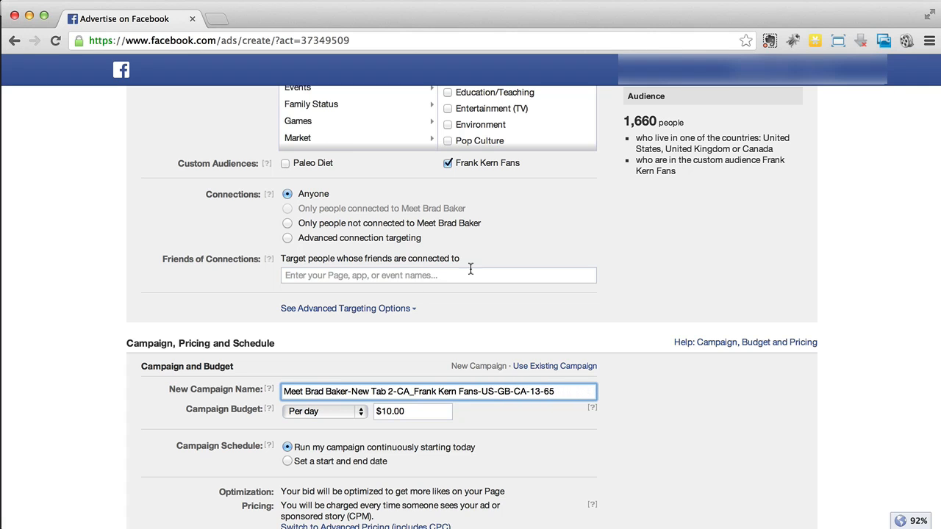
Change the campaign budget type to Lifetime Budget and set the amount to $20.00
{"action": "scroll", "coordinate": [580, 256], "scroll_direction": "down", "scroll_amount": 2}
{"action": "scroll", "coordinate": [580, 261], "scroll_direction": "down", "scroll_amount": 2}
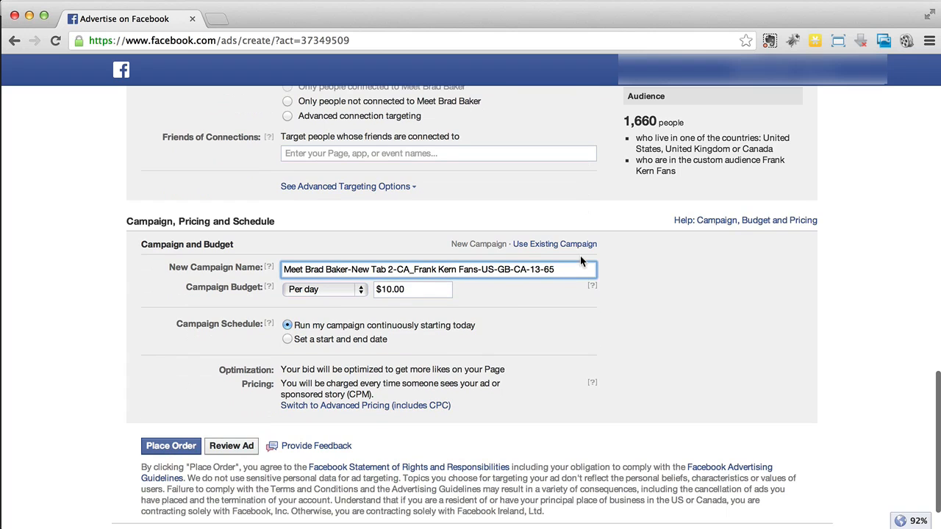
{"action": "left_click", "coordinate": [327, 292]}
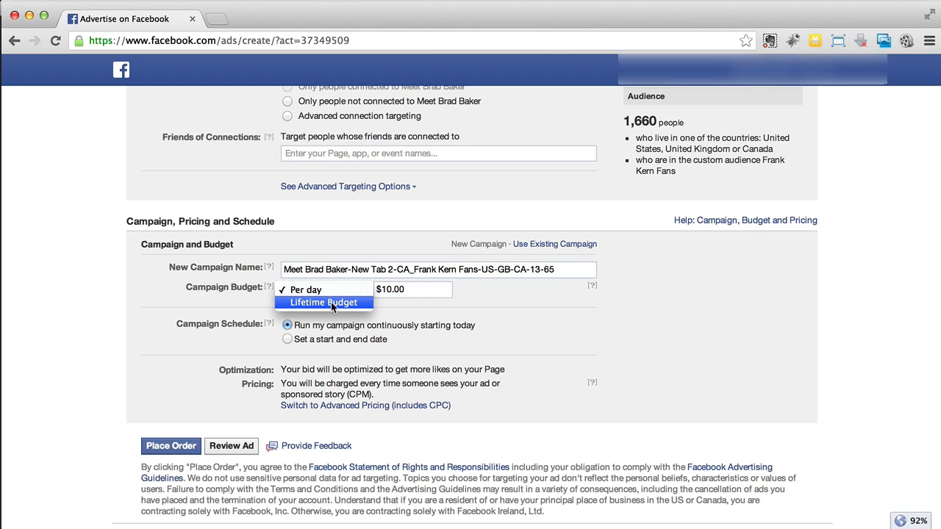
{"action": "left_click", "coordinate": [331, 303]}
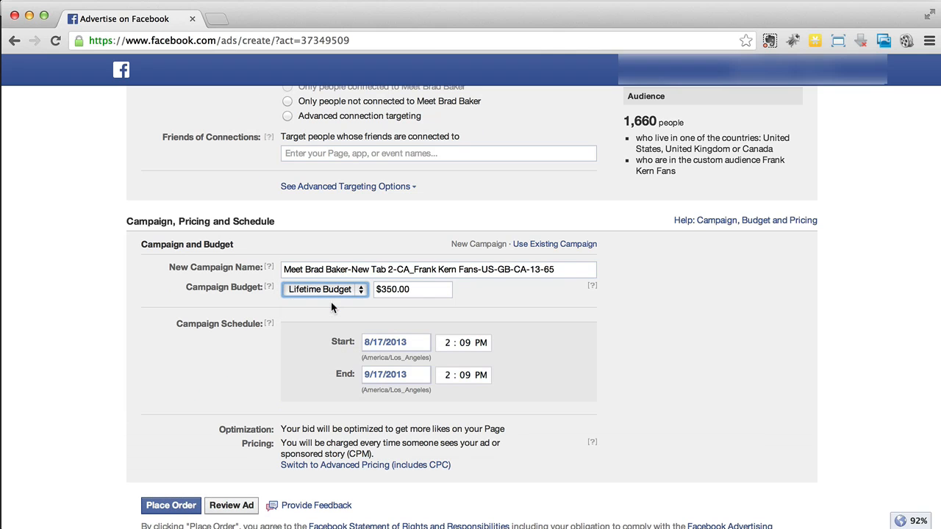
{"action": "left_click", "coordinate": [388, 289]}
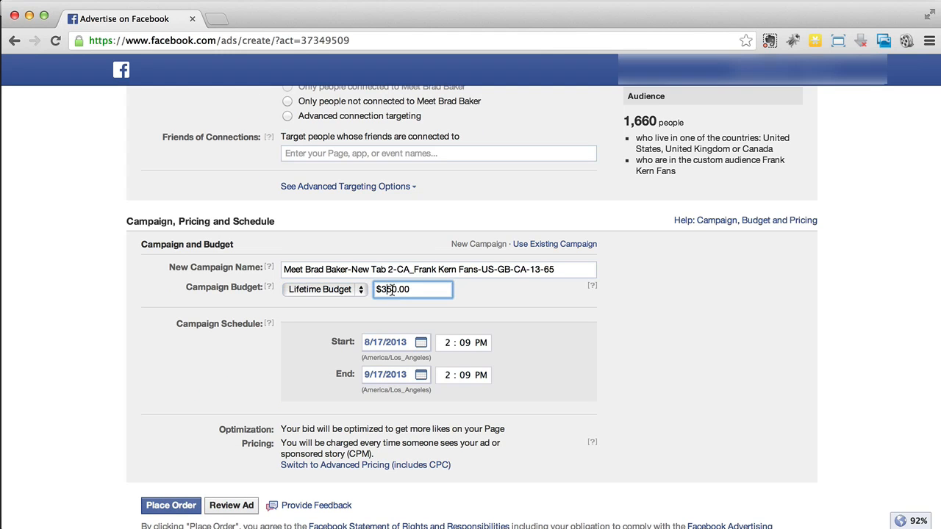
{"action": "key", "text": "Delete"}
{"action": "left_click", "coordinate": [438, 294]}
{"action": "key", "text": "BackSpace"}
{"action": "type", "text": "2"}
Switch the campaign budget back to Per day and set the daily amount to $20.00
{"action": "left_click", "coordinate": [302, 289]}
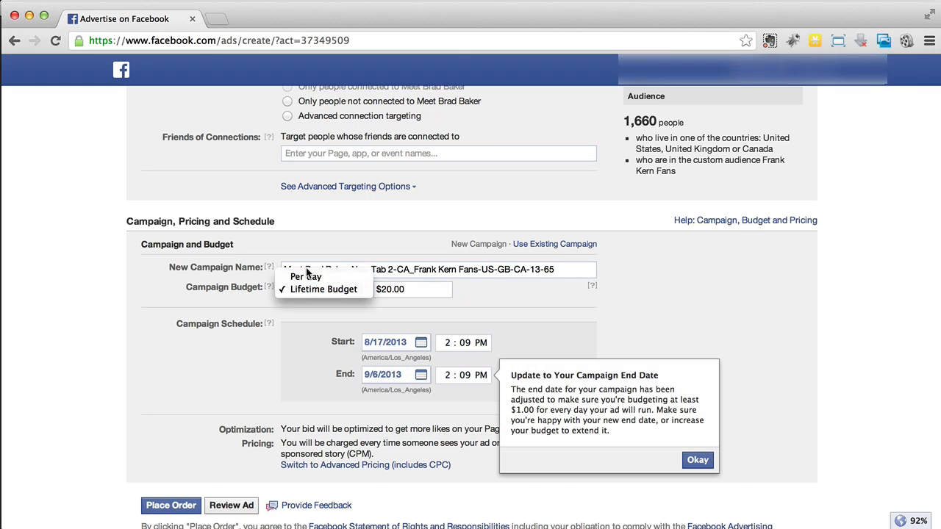
{"action": "left_click", "coordinate": [306, 276]}
{"action": "left_click", "coordinate": [387, 289]}
{"action": "key", "text": "BackSpace"}
{"action": "type", "text": "2"}
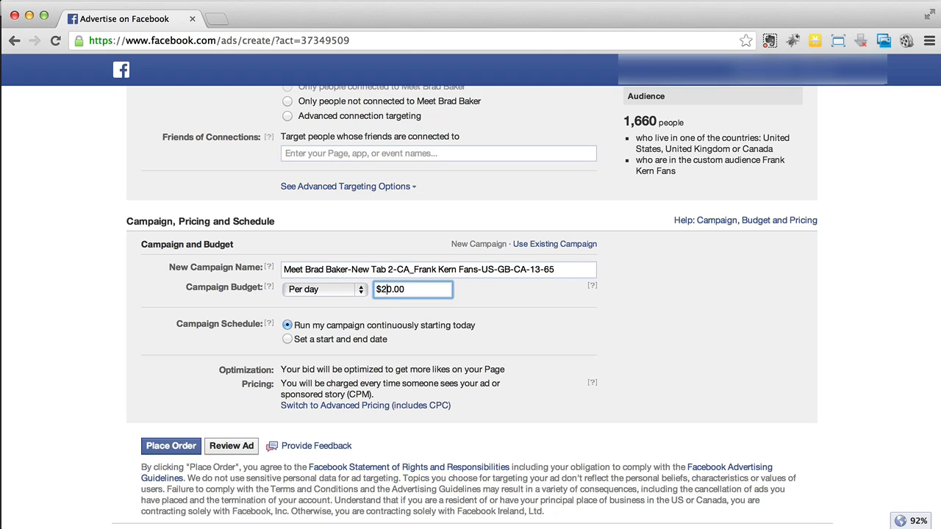
Return the campaign budget type to Lifetime Budget
{"action": "left_click", "coordinate": [311, 290]}
{"action": "left_click", "coordinate": [336, 301]}
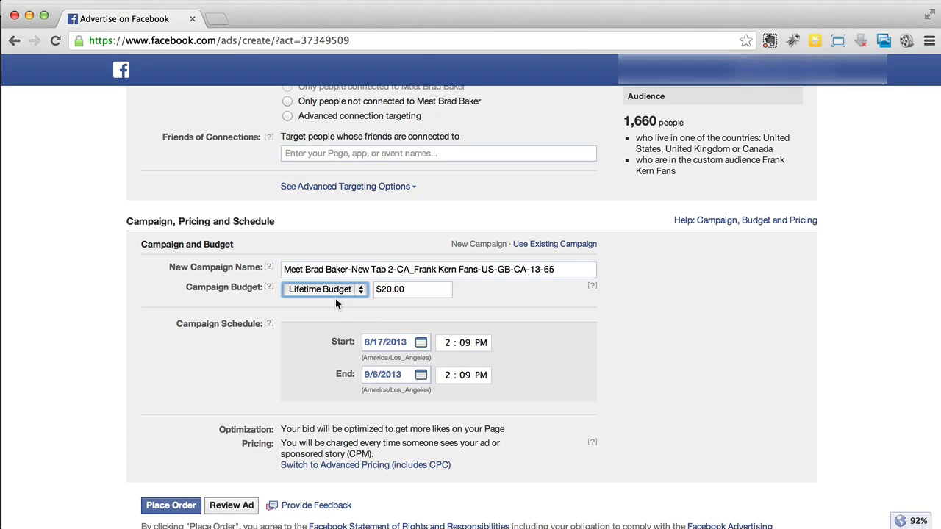
{"action": "left_click", "coordinate": [407, 291]}
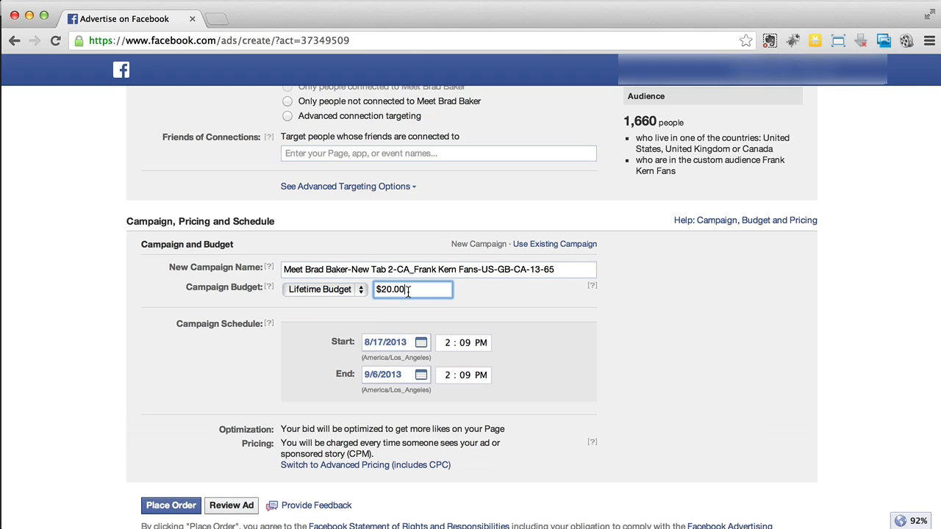
Inspect the calendars for the campaign's end and start dates, the start time and the budget type options
{"action": "left_click", "coordinate": [397, 374]}
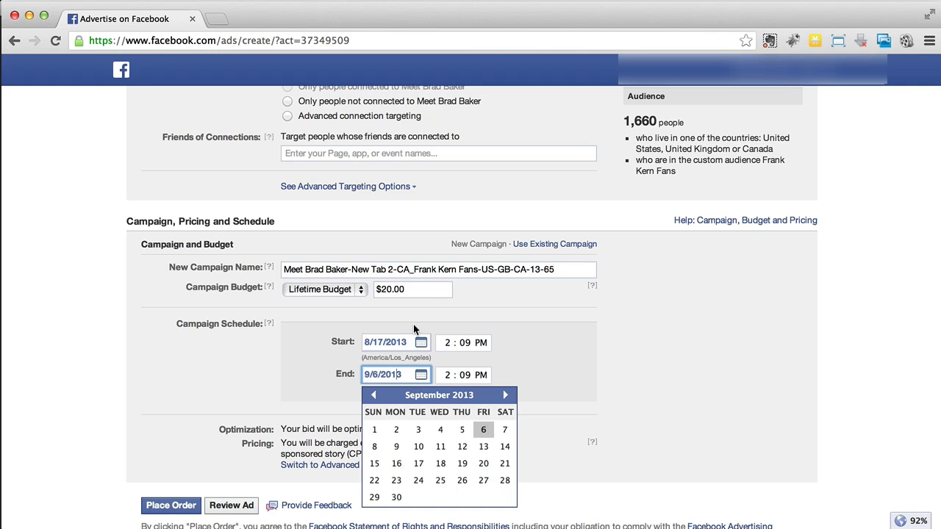
{"action": "left_click", "coordinate": [412, 346]}
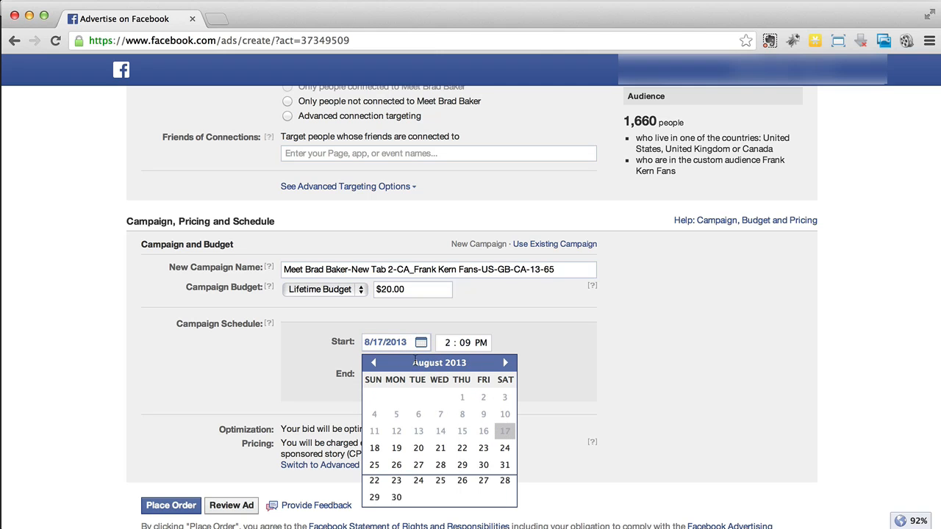
{"action": "left_click", "coordinate": [464, 343]}
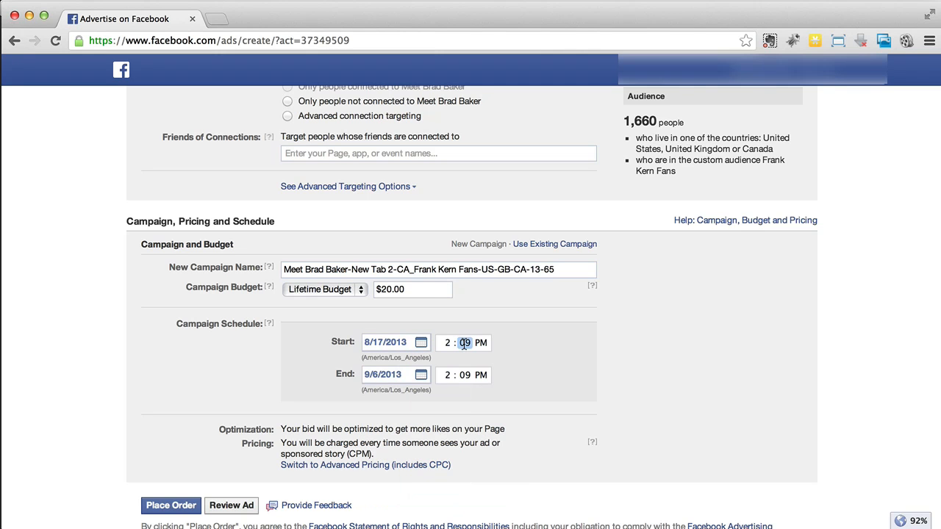
{"action": "left_click", "coordinate": [544, 359]}
{"action": "left_click", "coordinate": [321, 294]}
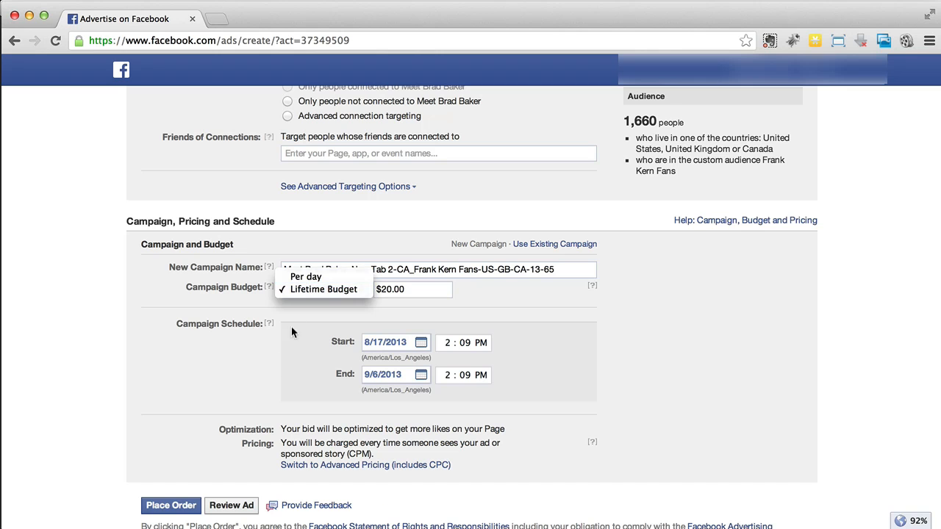
{"action": "left_click", "coordinate": [235, 360]}
Switch the campaign to advanced pricing and choose Optimize for impressions as the optimization
{"action": "scroll", "coordinate": [235, 360], "scroll_direction": "down", "scroll_amount": 2}
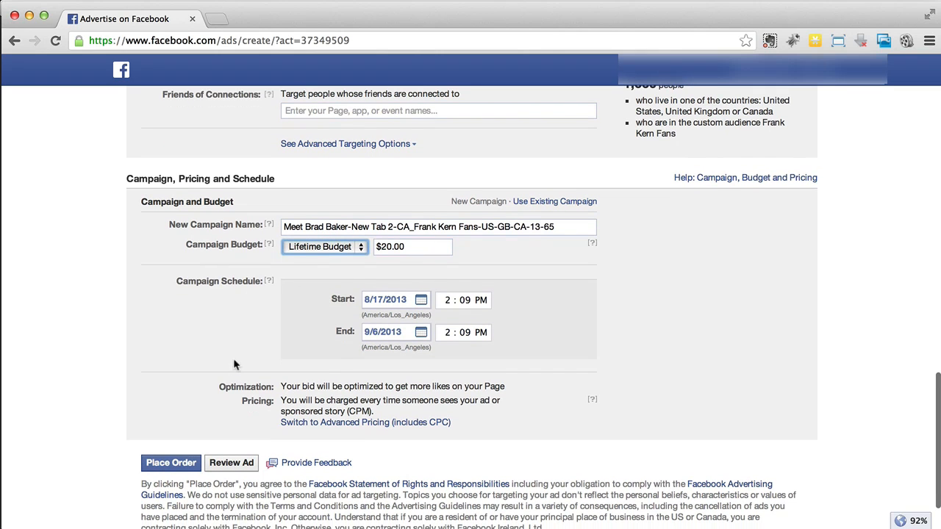
{"action": "left_click", "coordinate": [227, 382]}
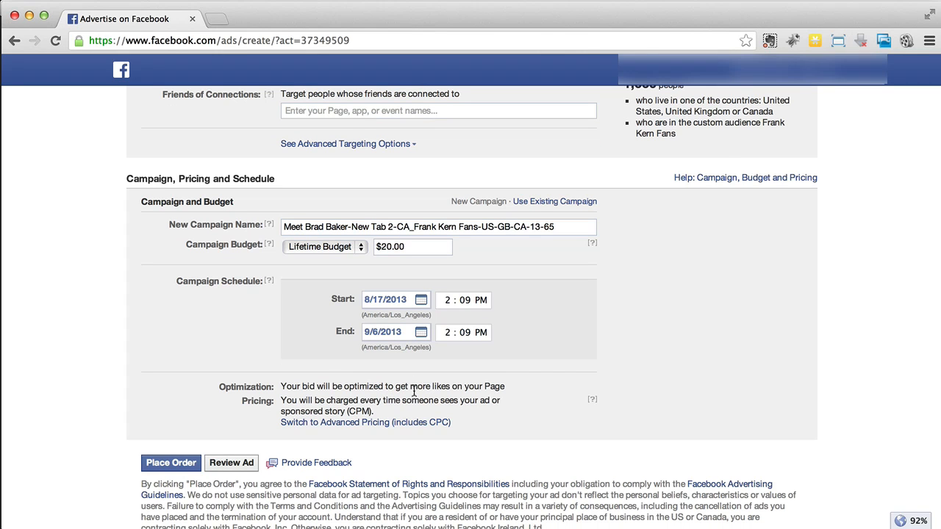
{"action": "left_click", "coordinate": [384, 425]}
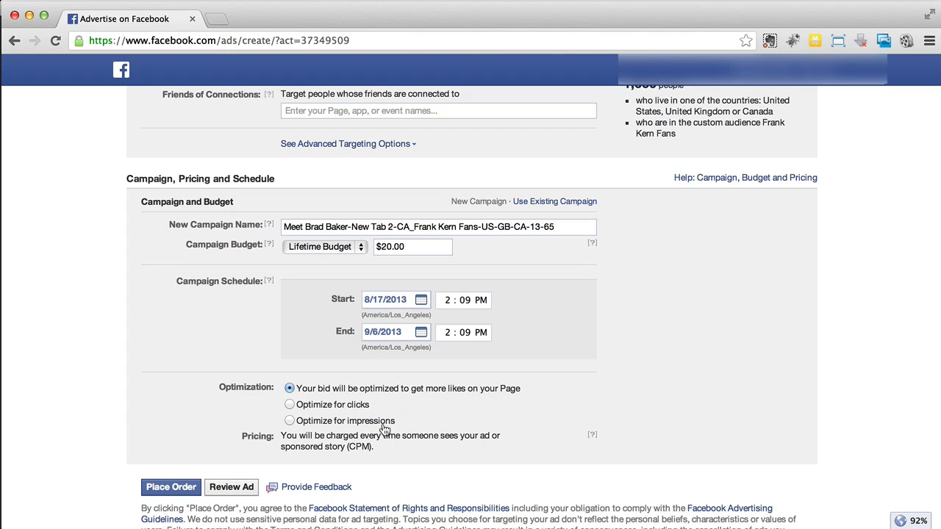
{"action": "left_click", "coordinate": [321, 420]}
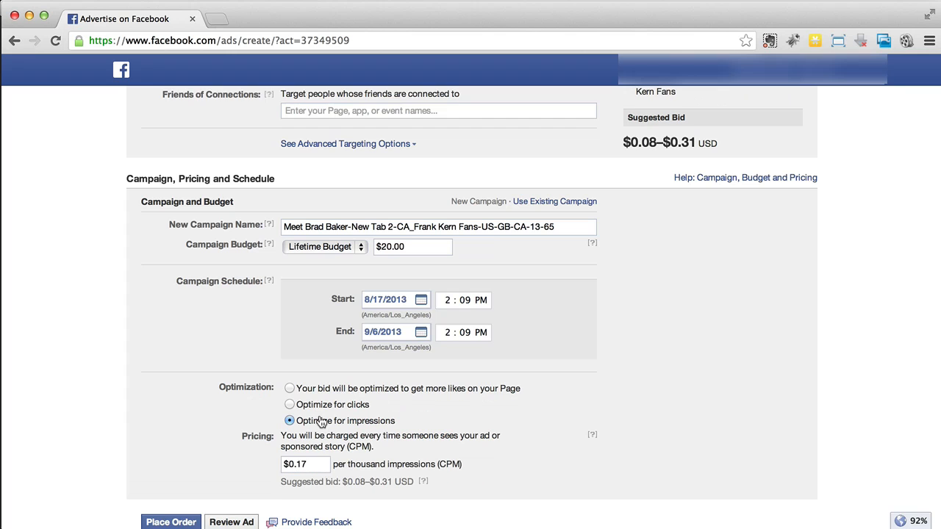
Try Optimize for clicks with automatic and manual bidding, and return the optimization to Optimize for impressions
{"action": "scroll", "coordinate": [321, 420], "scroll_direction": "down", "scroll_amount": 1}
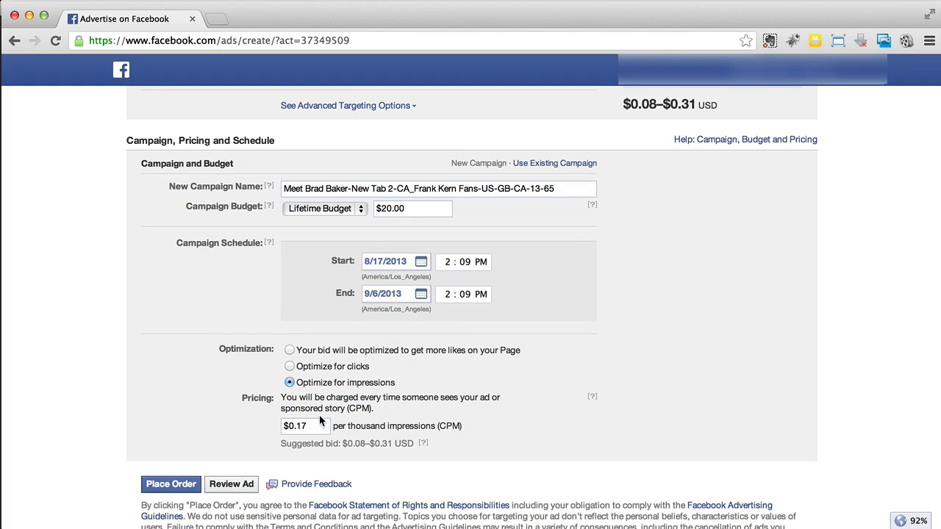
{"action": "left_click", "coordinate": [350, 370]}
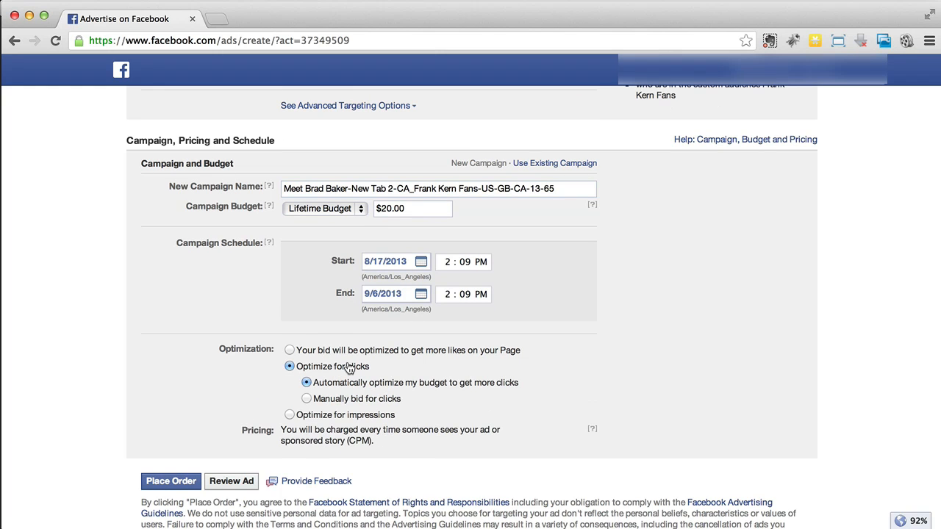
{"action": "left_click", "coordinate": [350, 400]}
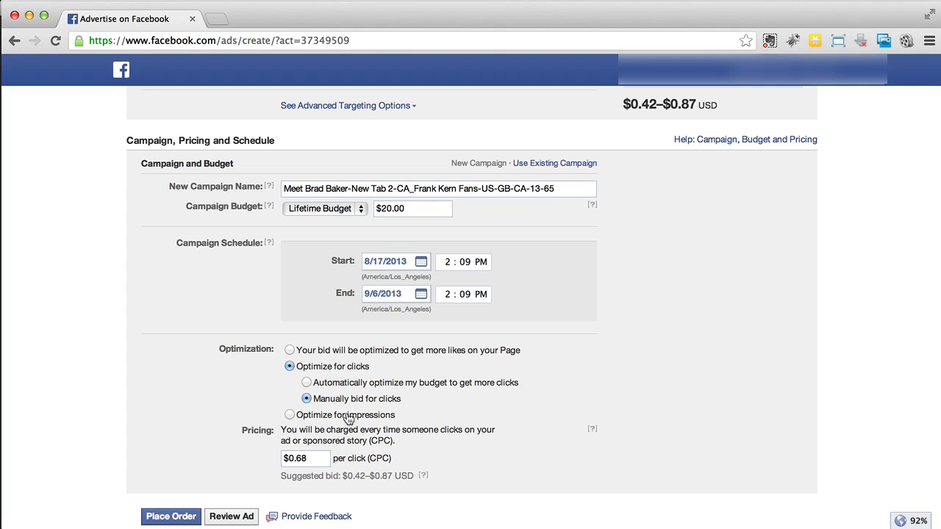
{"action": "left_click", "coordinate": [349, 416]}
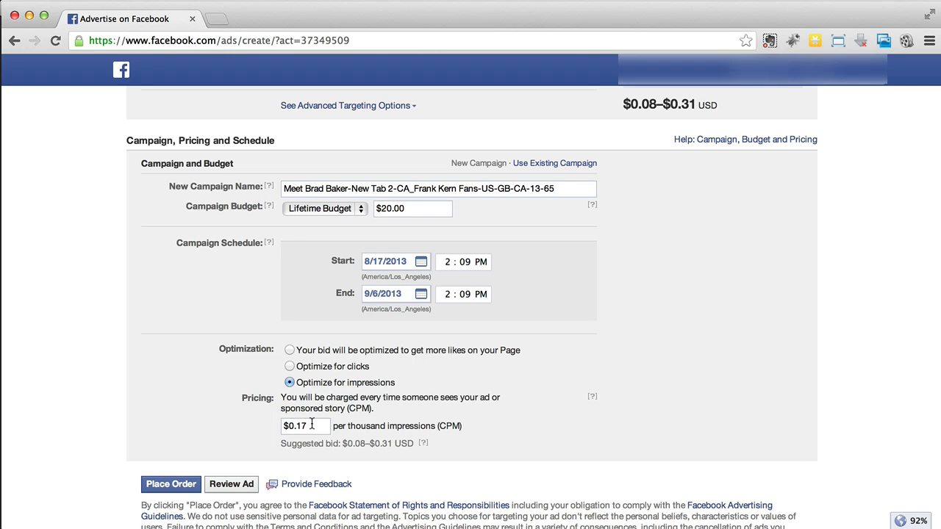
Examine the CPM charging explanation, the bid per thousand impressions and the suggested bid range
{"action": "left_click_drag", "start_coordinate": [282, 397], "coordinate": [422, 407]}
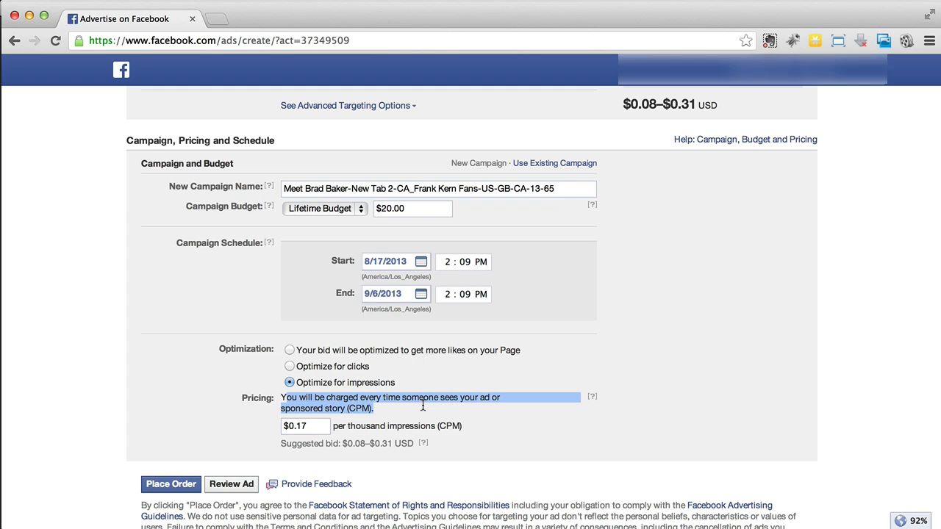
{"action": "left_click", "coordinate": [421, 406]}
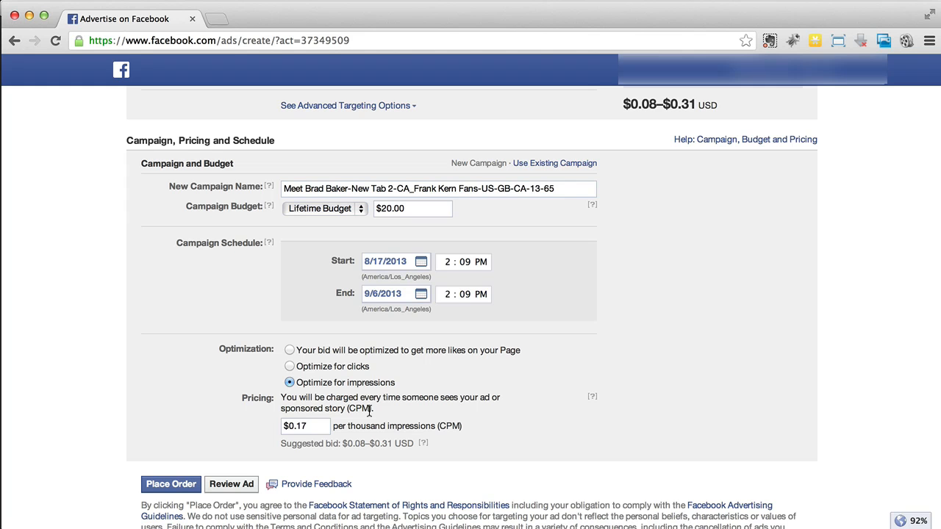
{"action": "left_click", "coordinate": [324, 427]}
{"action": "left_click_drag", "start_coordinate": [323, 426], "coordinate": [280, 426]}
{"action": "left_click", "coordinate": [280, 427]}
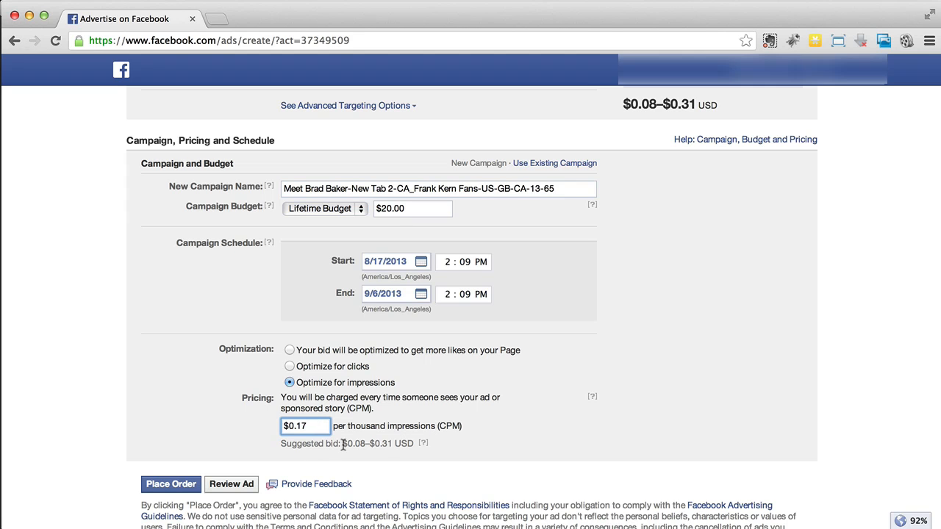
{"action": "left_click", "coordinate": [345, 444]}
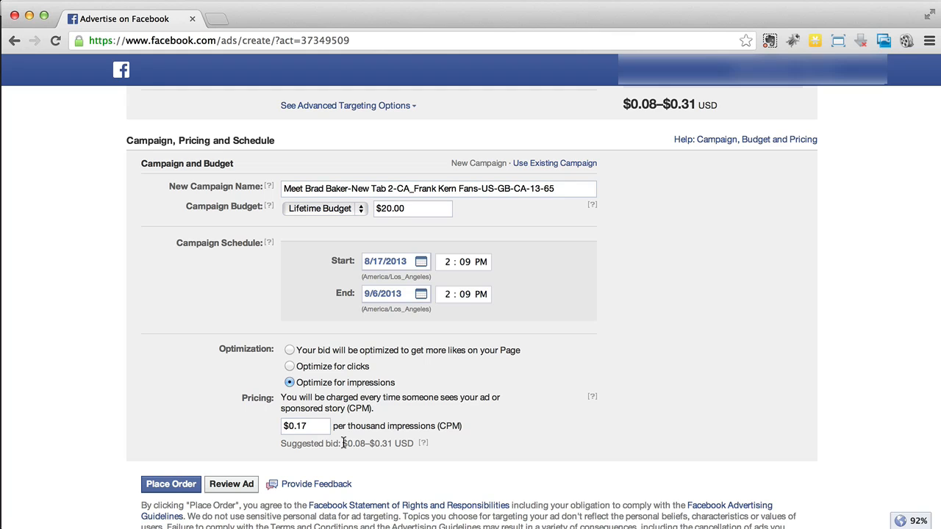
Set the bid per thousand impressions to $0.60
{"action": "left_click_drag", "start_coordinate": [321, 422], "coordinate": [290, 422]}
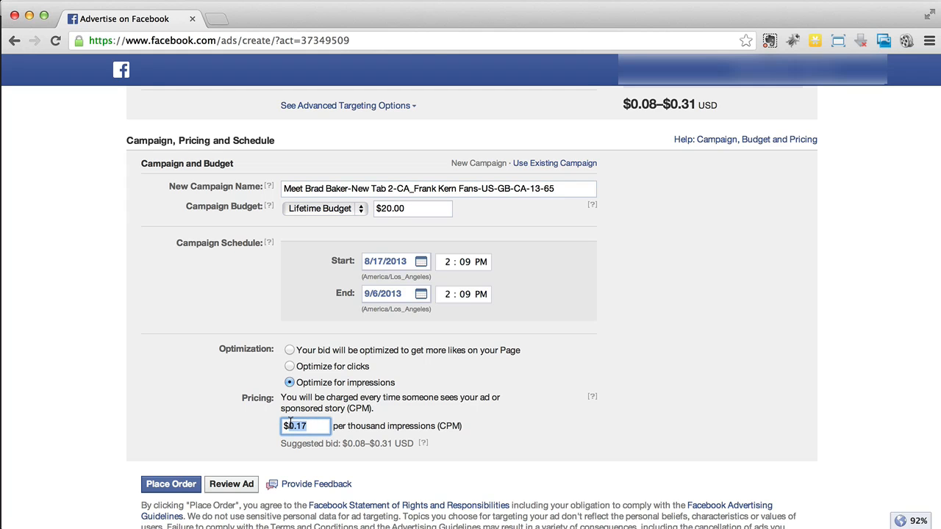
{"action": "type", "text": "0.31"}
{"action": "key", "text": "BackSpace"}
{"action": "type", "text": "6"}
{"action": "key", "text": "BackSpace"}
{"action": "key", "text": "BackSpace"}
{"action": "key", "text": "BackSpace"}
{"action": "key", "text": "BackSpace"}
{"action": "type", "text": "0.60"}
{"action": "left_click", "coordinate": [378, 443]}
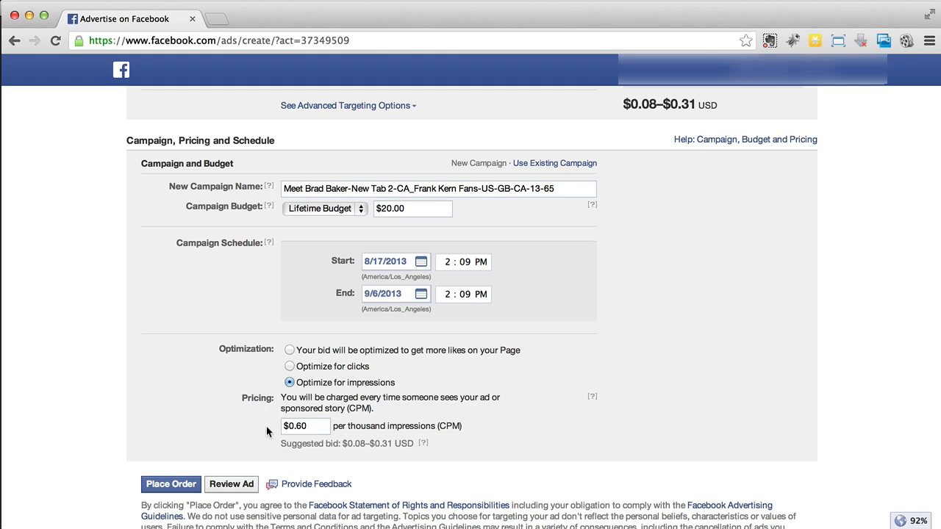
Set the bid per thousand impressions to $0.38
{"action": "left_click", "coordinate": [295, 425]}
{"action": "key", "text": "BackSpace"}
{"action": "key", "text": "BackSpace"}
{"action": "type", "text": "36"}
{"action": "key", "text": "BackSpace"}
{"action": "type", "text": "8"}
{"action": "left_click", "coordinate": [232, 428]}
Look over the ad's creative and campaign settings, and open the ad for review
{"action": "scroll", "coordinate": [232, 430], "scroll_direction": "down", "scroll_amount": 1}
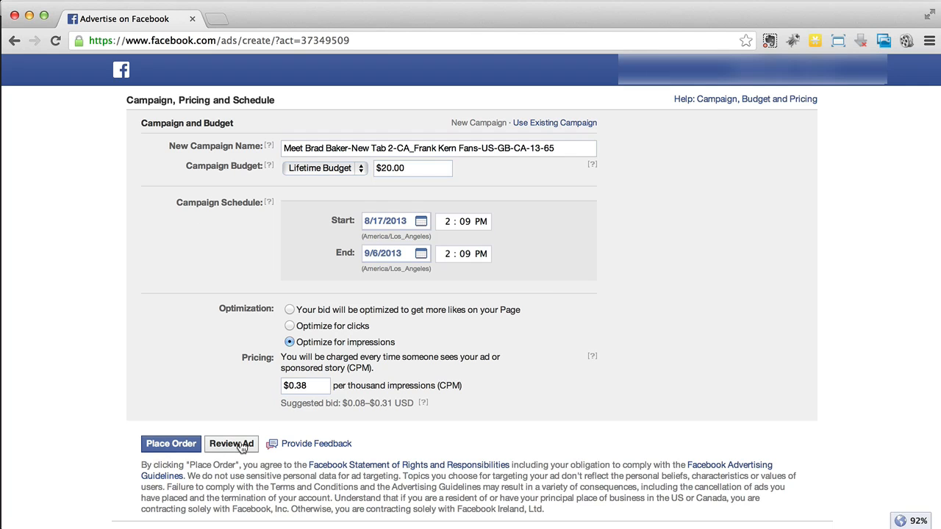
{"action": "scroll", "coordinate": [242, 447], "scroll_direction": "up", "scroll_amount": 10}
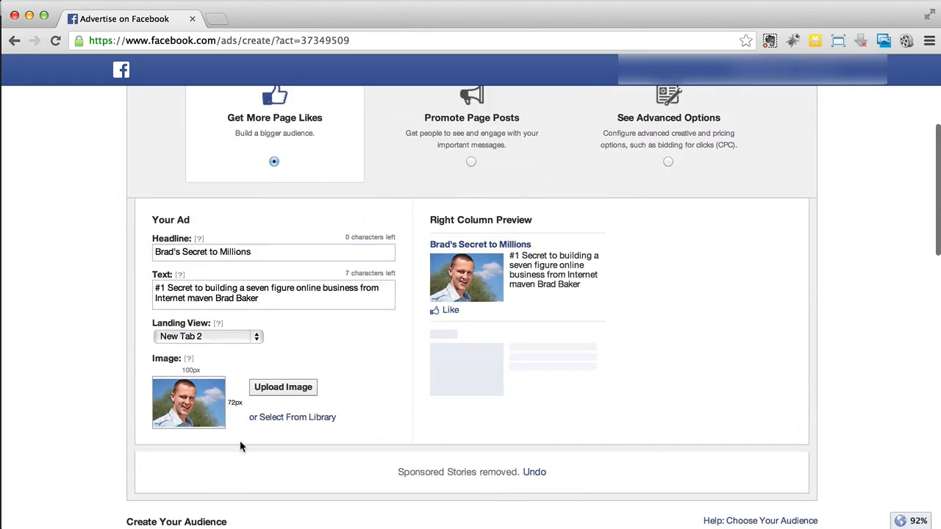
{"action": "scroll", "coordinate": [242, 447], "scroll_direction": "down", "scroll_amount": 12}
{"action": "left_click", "coordinate": [239, 392]}
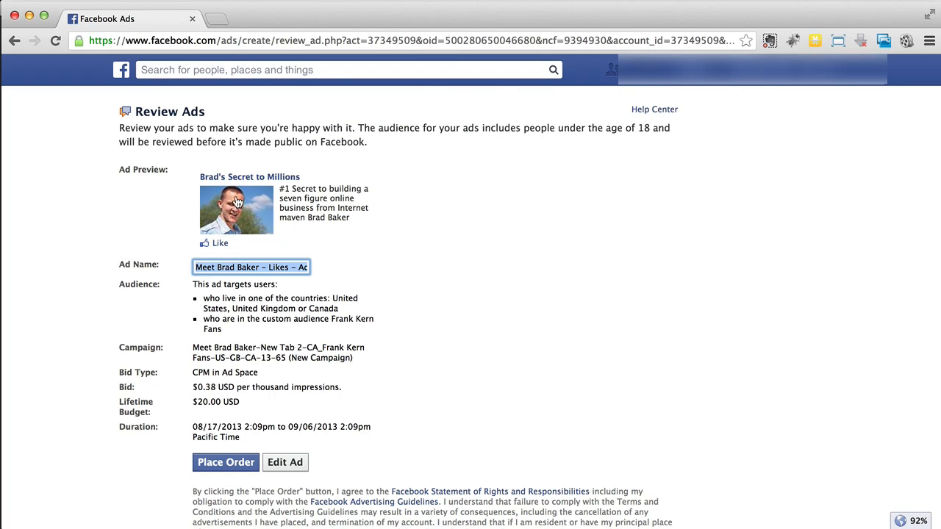
Check the ad name and the custom audience in the review, and place the order
{"action": "left_click", "coordinate": [230, 265]}
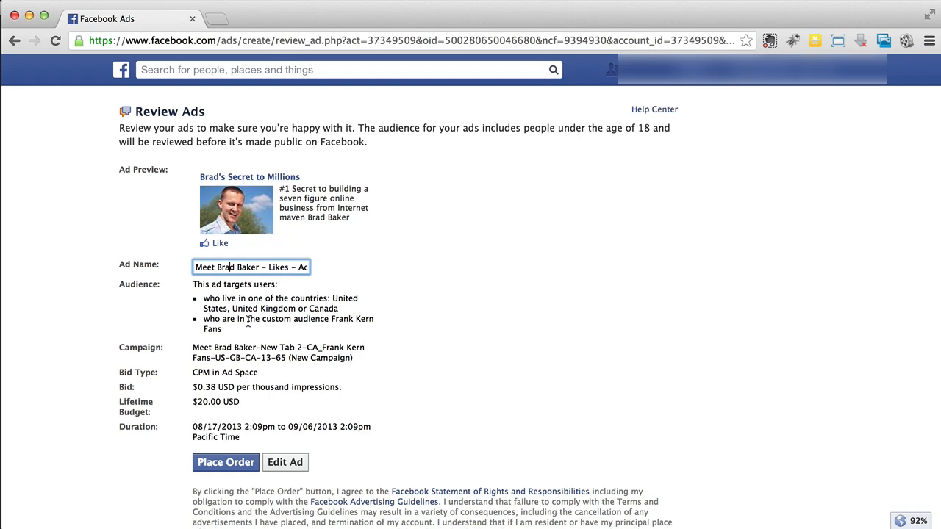
{"action": "left_click_drag", "start_coordinate": [330, 318], "coordinate": [346, 327]}
{"action": "left_click", "coordinate": [345, 327]}
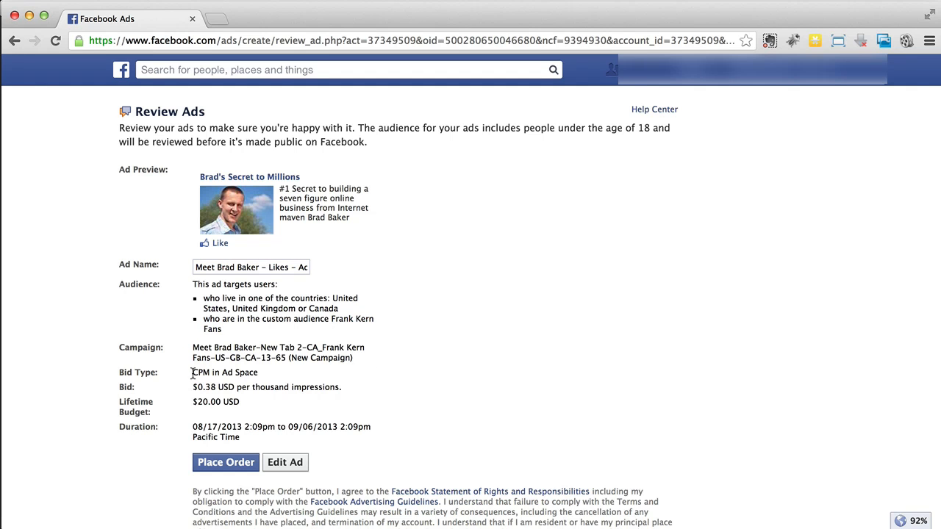
{"action": "left_click", "coordinate": [220, 466]}
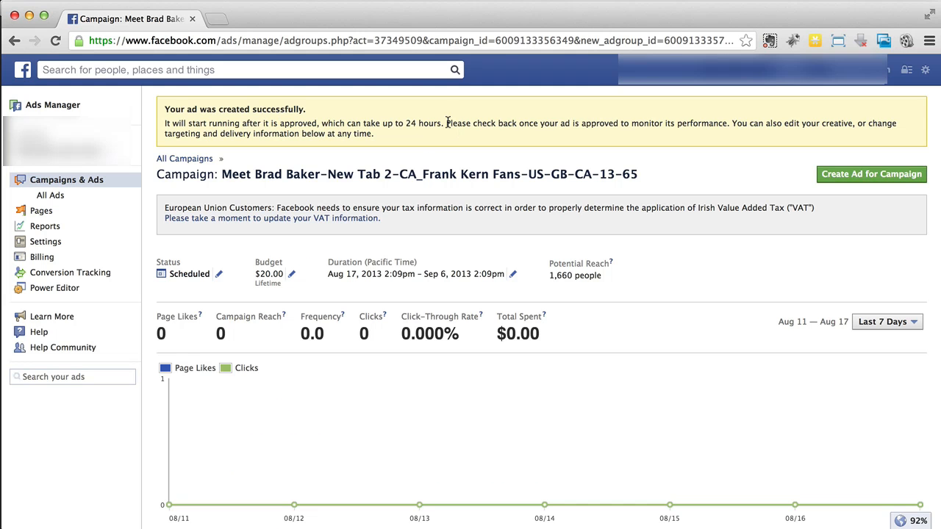
Preview the new ad with View on Right Hand Side and return to the campaign page
{"action": "scroll", "coordinate": [446, 123], "scroll_direction": "down", "scroll_amount": 1}
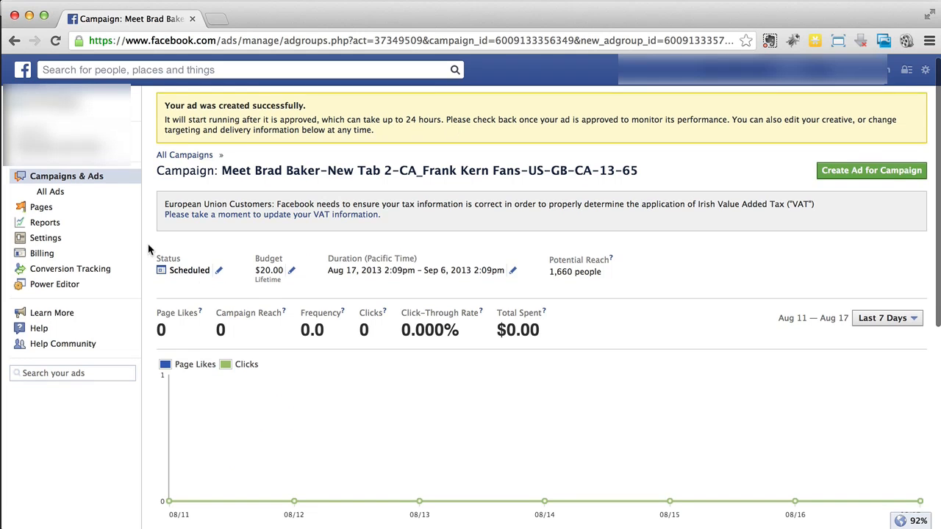
{"action": "scroll", "coordinate": [147, 249], "scroll_direction": "down", "scroll_amount": 5}
{"action": "scroll", "coordinate": [147, 243], "scroll_direction": "down", "scroll_amount": 2}
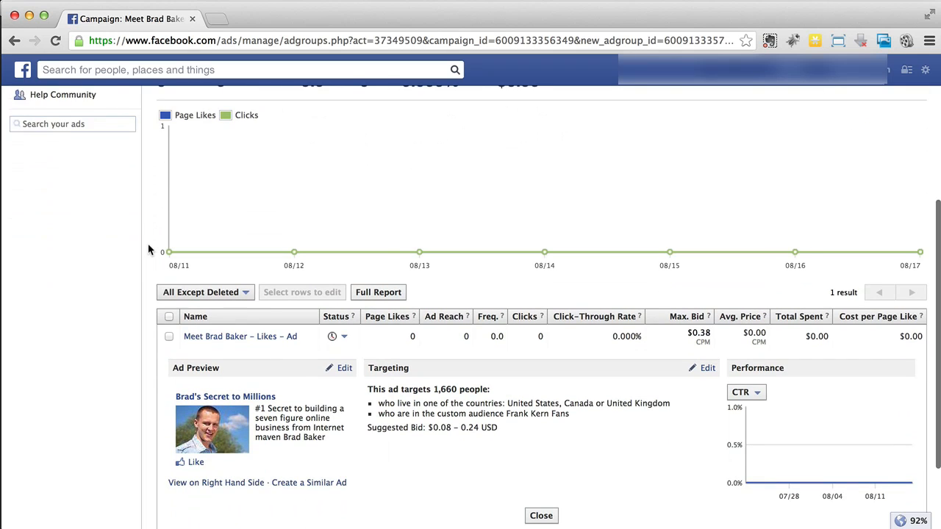
{"action": "scroll", "coordinate": [163, 357], "scroll_direction": "down", "scroll_amount": 1}
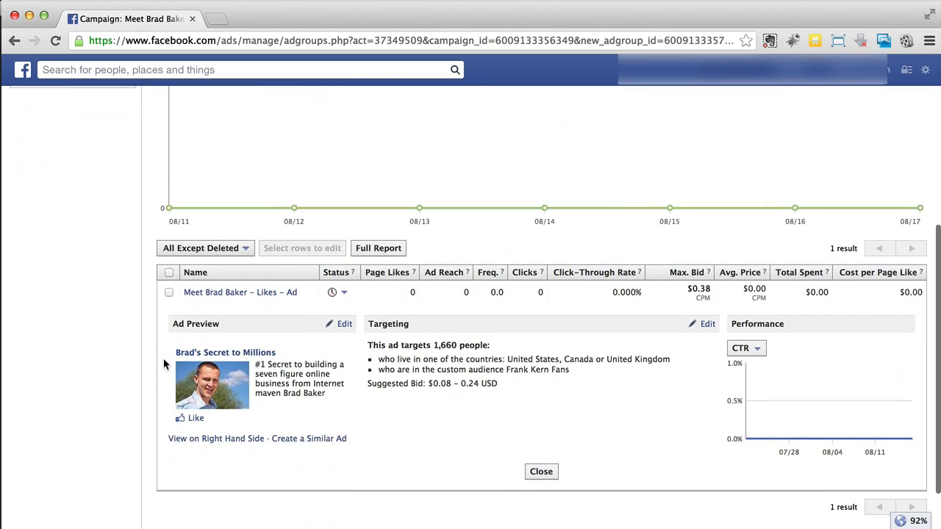
{"action": "left_click", "coordinate": [197, 439]}
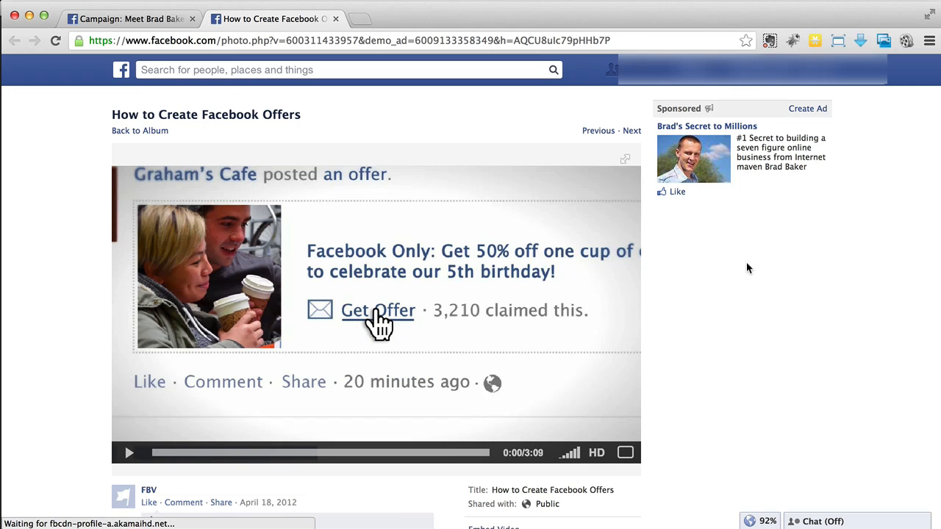
{"action": "left_click", "coordinate": [109, 20]}
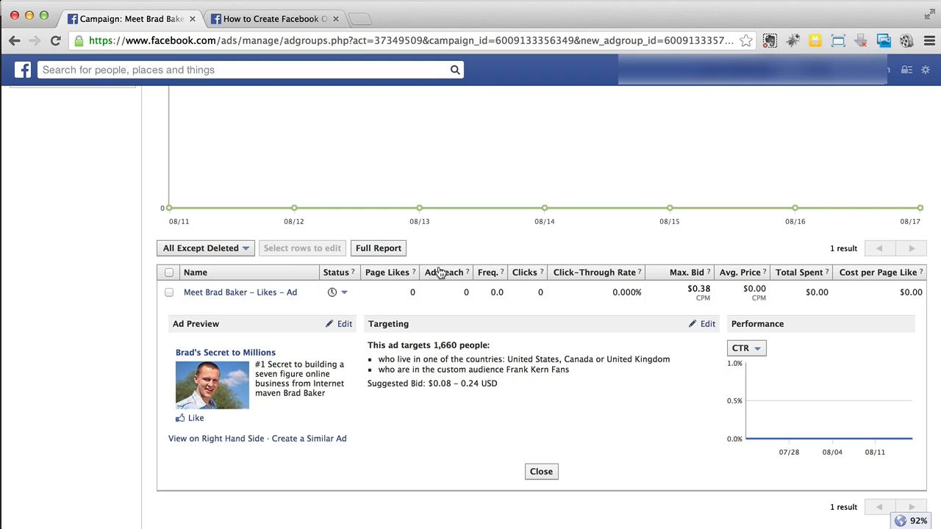
Examine the ad's reach, frequency, clicks, click-through rate, average price, total spent and cost per page like columns, plus the editable maximum bid
{"action": "mouse_move", "coordinate": [466, 275]}
{"action": "mouse_move", "coordinate": [503, 276]}
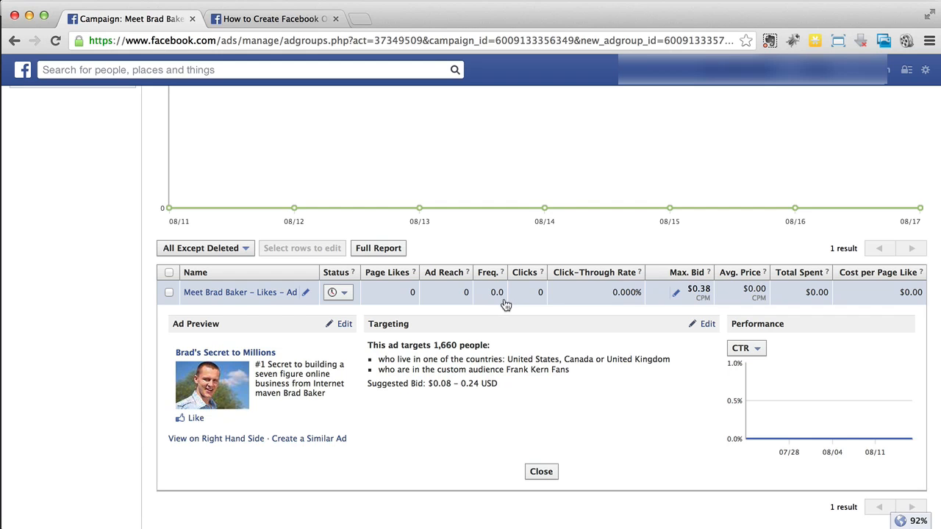
{"action": "mouse_move", "coordinate": [541, 273]}
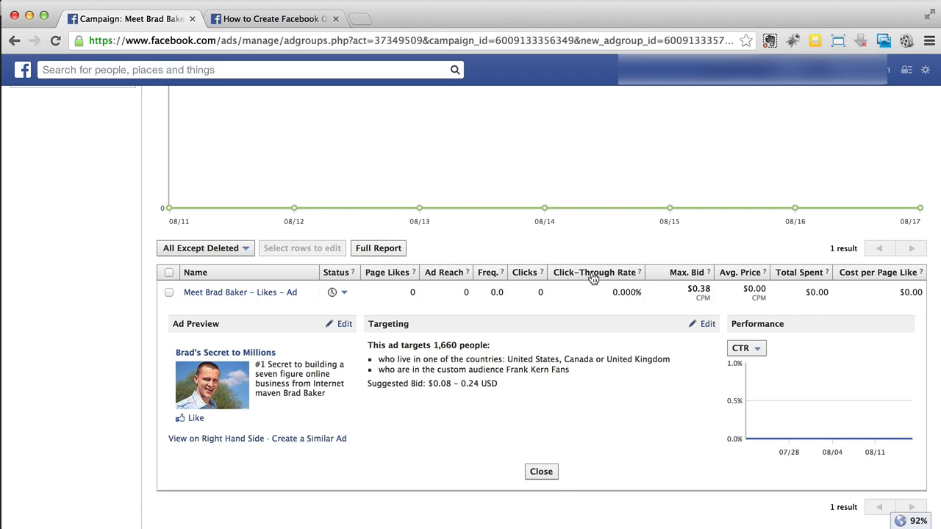
{"action": "mouse_move", "coordinate": [639, 273]}
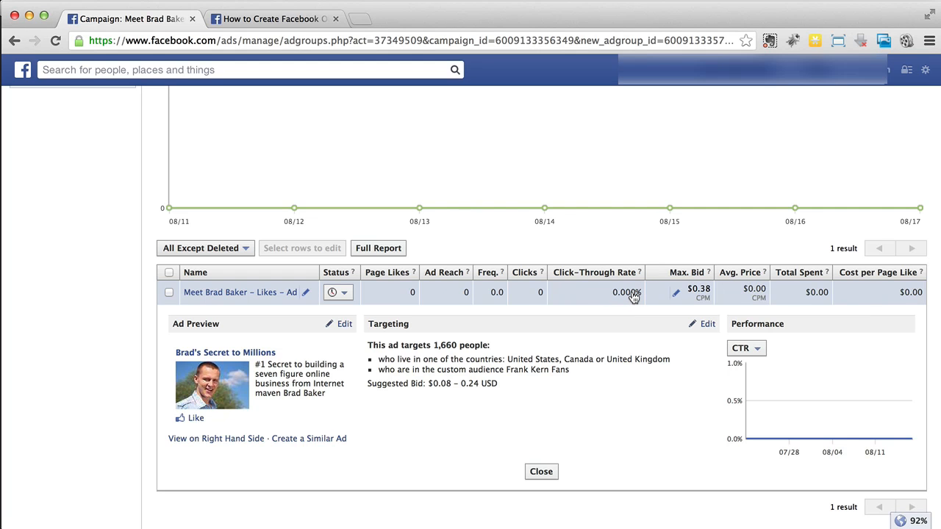
{"action": "left_click", "coordinate": [676, 294]}
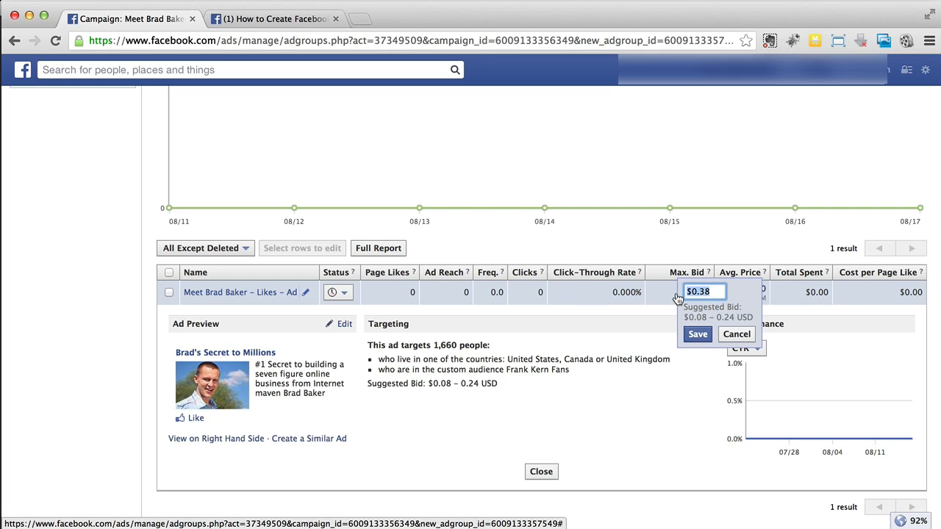
{"action": "left_click", "coordinate": [731, 336]}
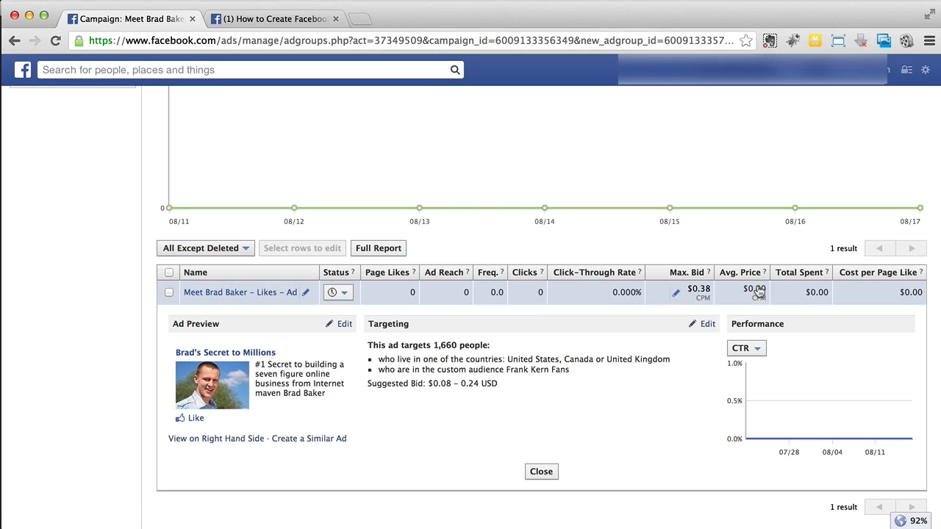
{"action": "mouse_move", "coordinate": [764, 274]}
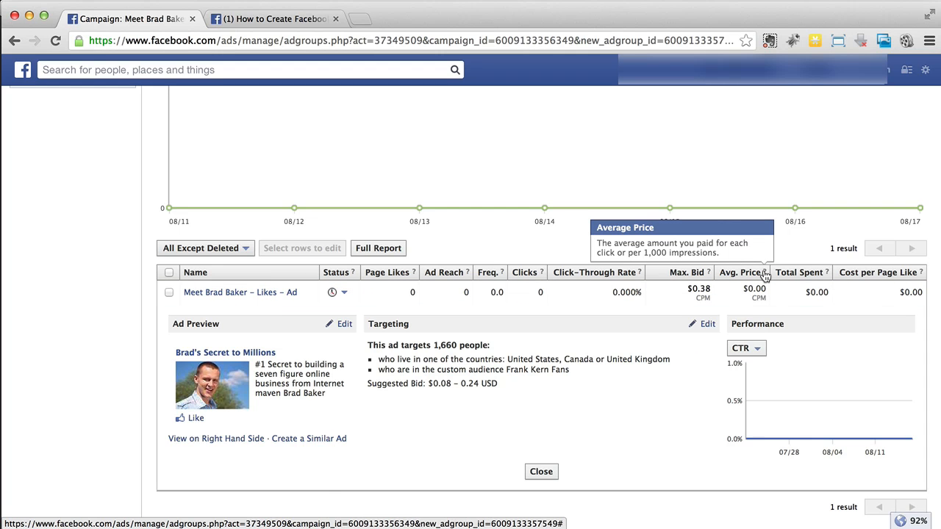
{"action": "mouse_move", "coordinate": [828, 278]}
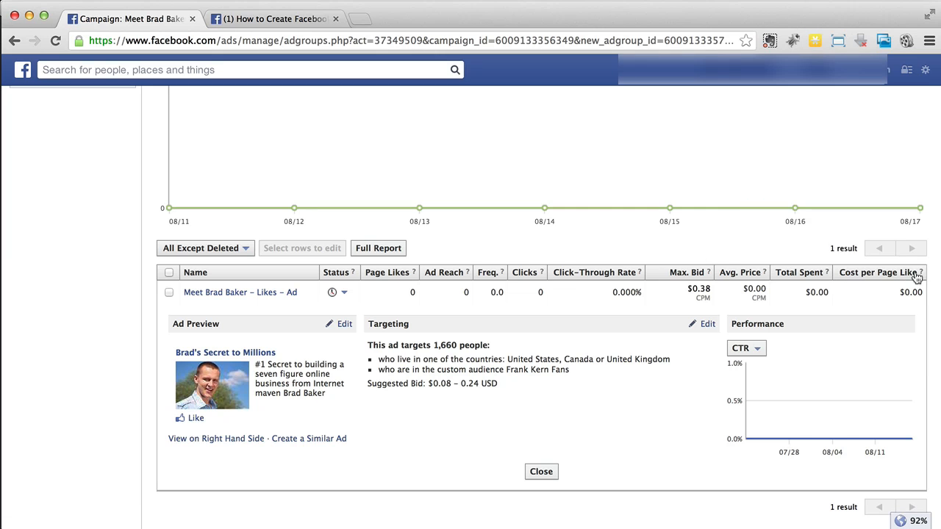
{"action": "mouse_move", "coordinate": [918, 275]}
{"action": "scroll", "coordinate": [496, 400], "scroll_direction": "down", "scroll_amount": 1}
{"action": "scroll", "coordinate": [496, 397], "scroll_direction": "down", "scroll_amount": 2}
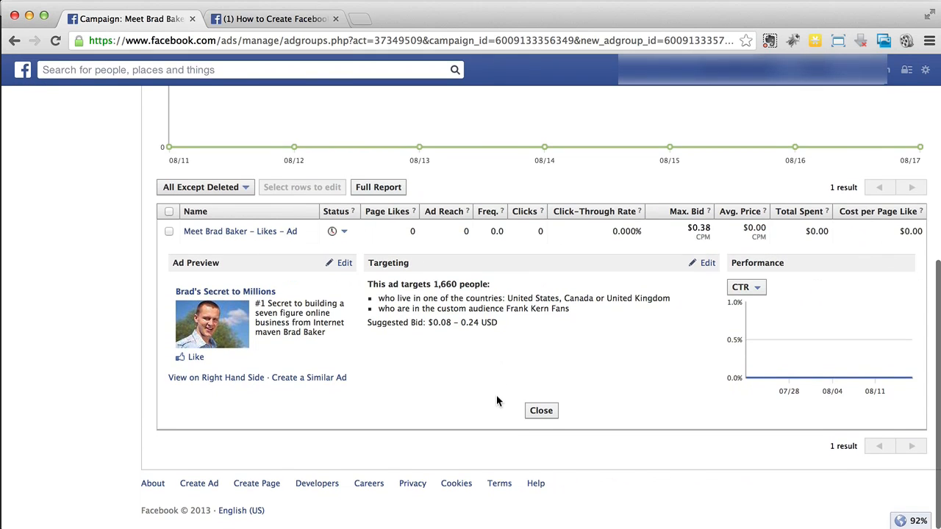